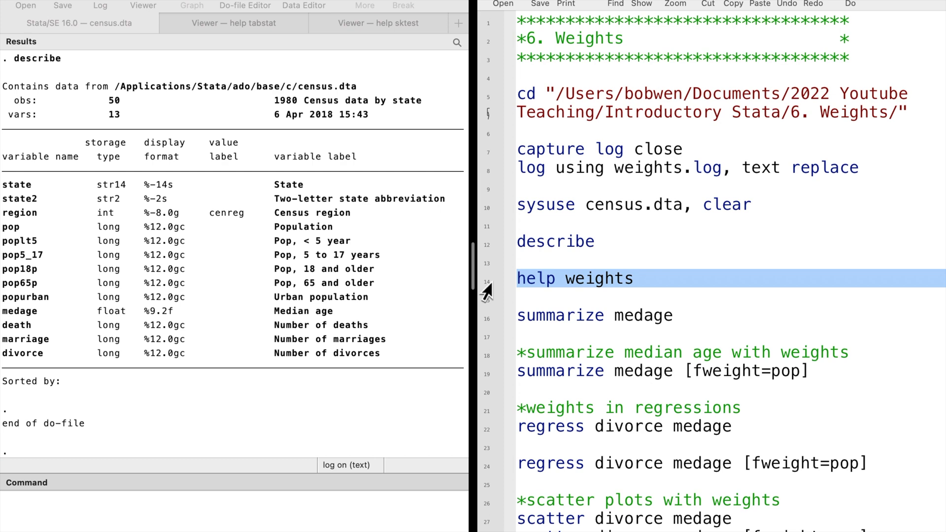
- Run the 'help weights' line to show the help page on the four weight types
key(super+shift+d)
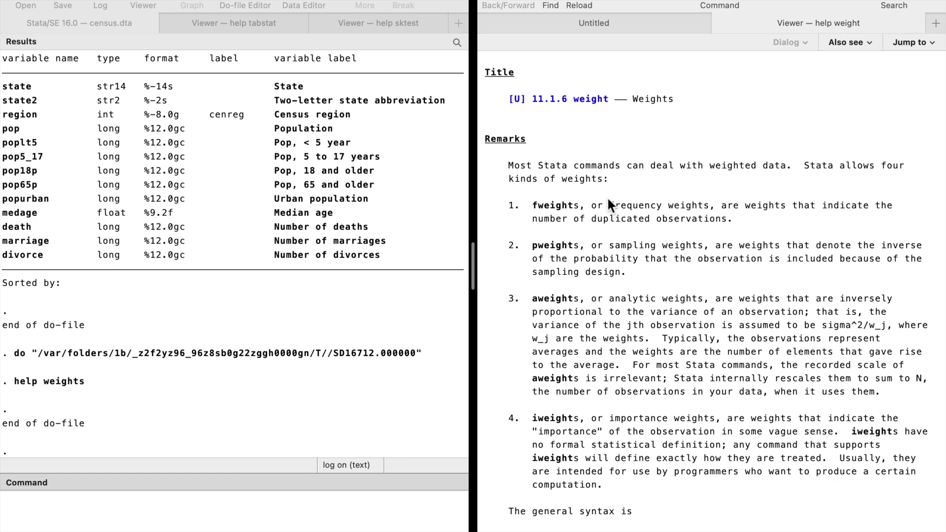
scroll(605, 232, down, 3)
scroll(605, 231, down, 2)
scroll(605, 231, up, 3)
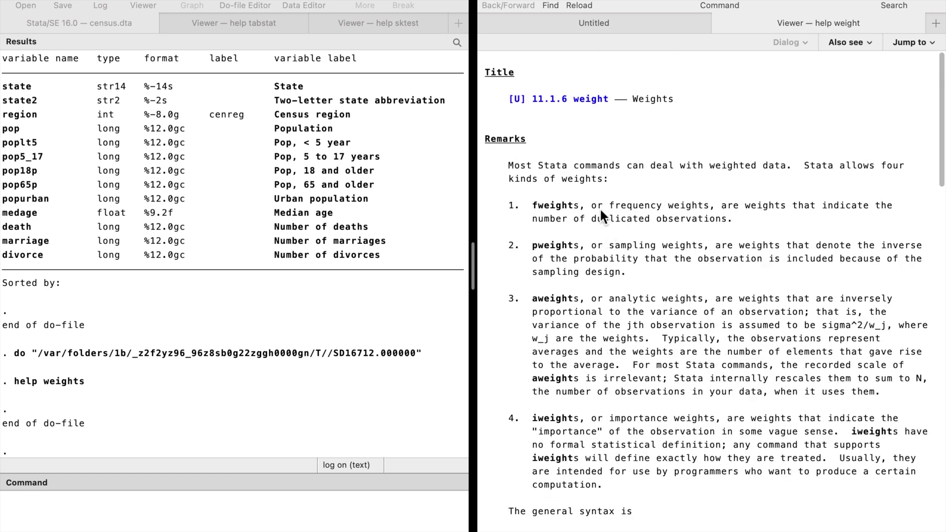
- Switch to the User's Guide PDF at the weights example on page 56
click(577, 104)
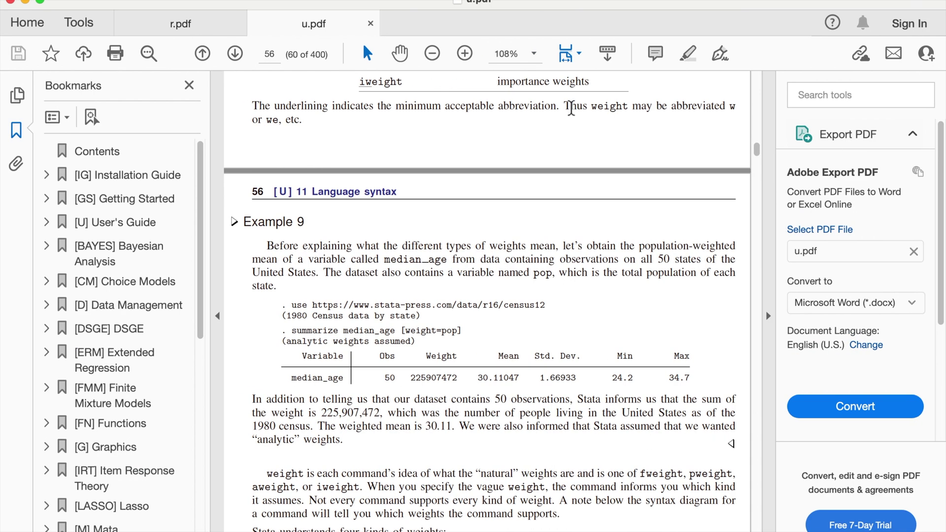
scroll(534, 267, down, 1)
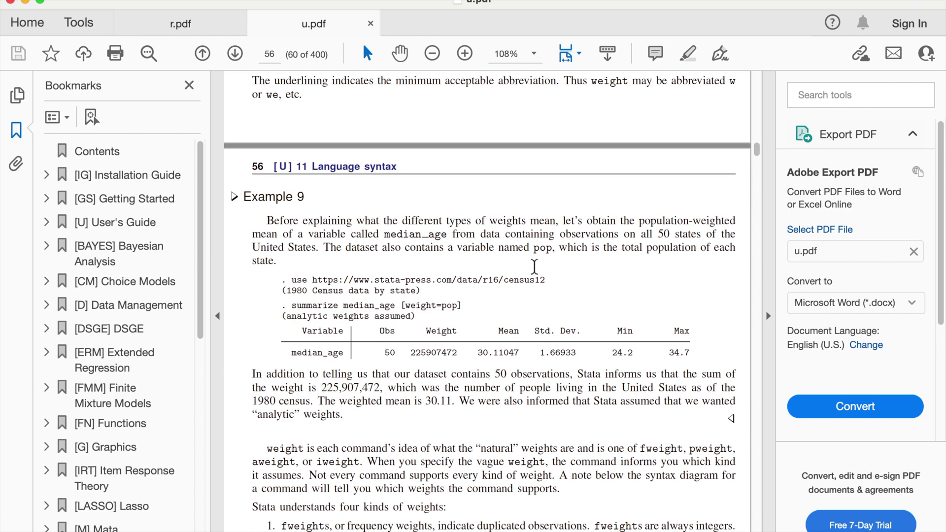
scroll(534, 268, up, 5)
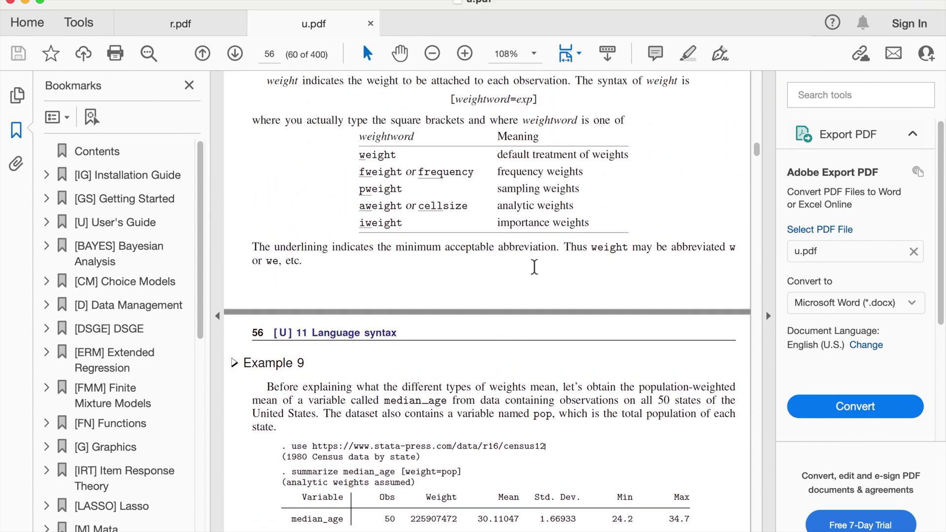
scroll(534, 267, up, 3)
scroll(534, 267, down, 2)
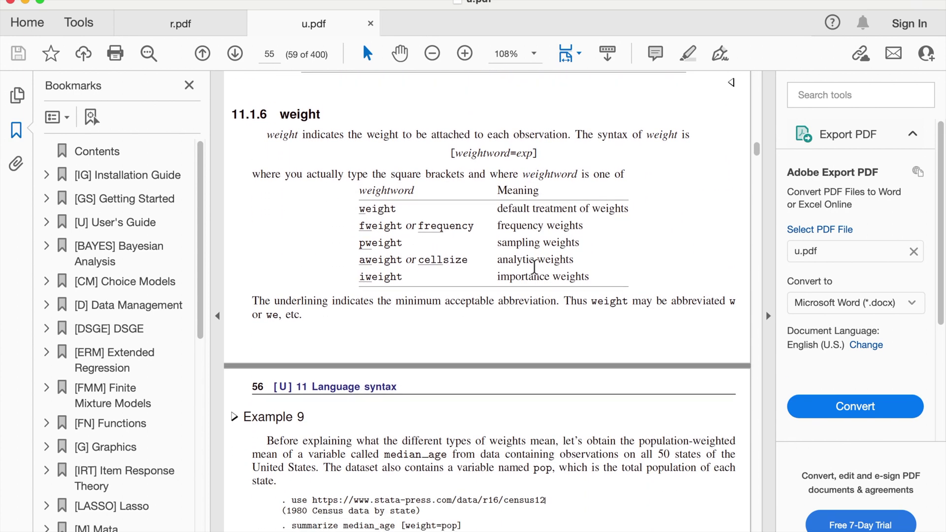
scroll(535, 268, down, 2)
scroll(535, 267, down, 3)
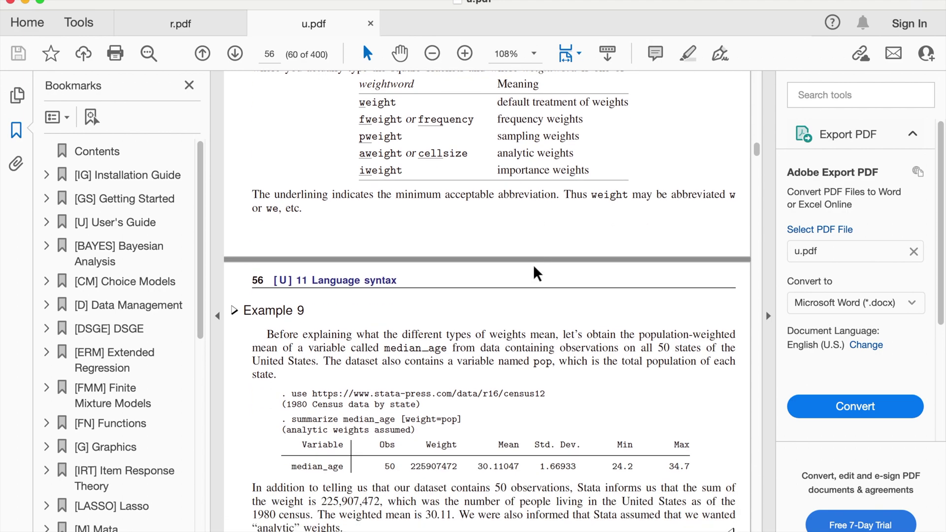
scroll(535, 267, down, 2)
scroll(534, 268, down, 1)
- Return to Stata's weights do-file after reading section 11.1.6 and Example 9
key(super+Tab)
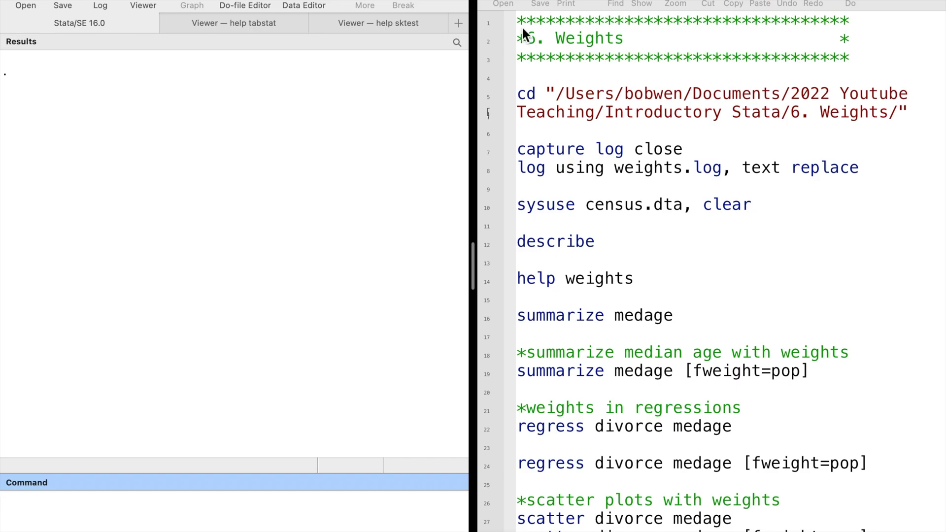
- Run the header comments and set the working folder
click(518, 24)
drag(520, 24, 522, 77)
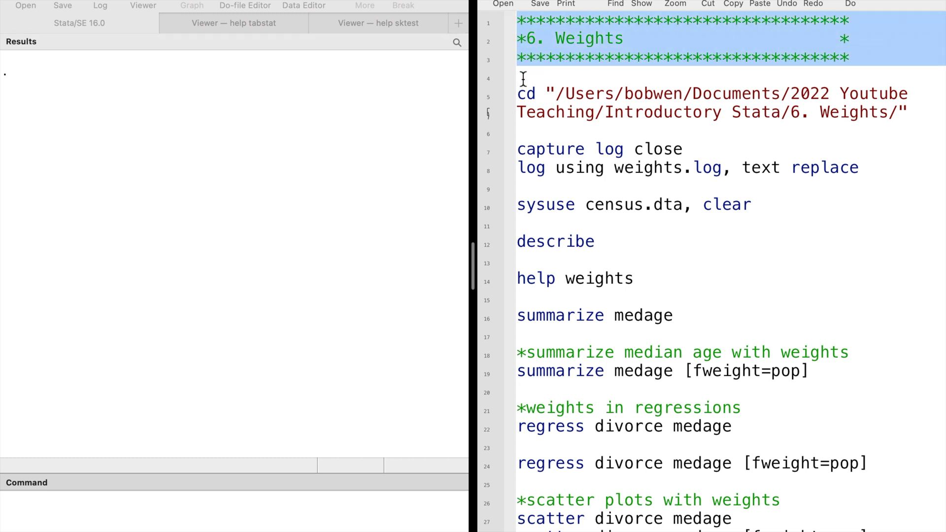
key(super+shift+d)
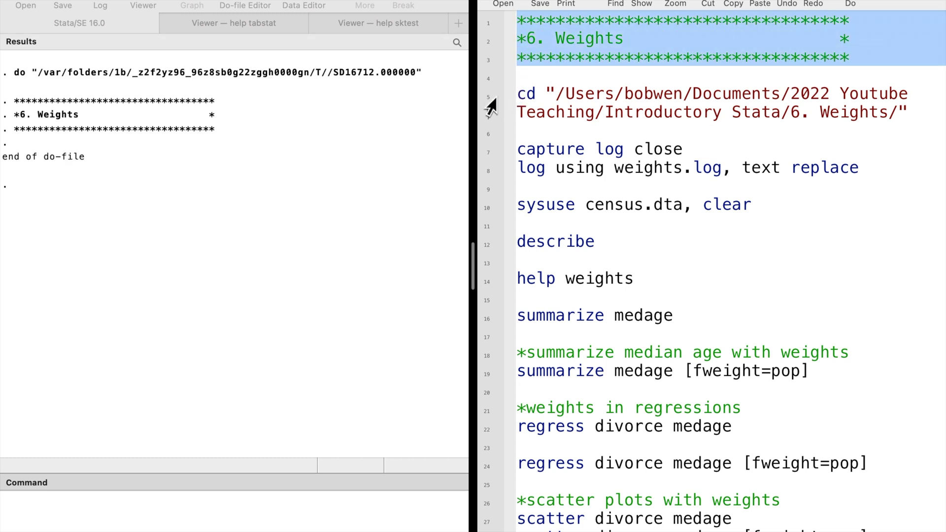
click(489, 104)
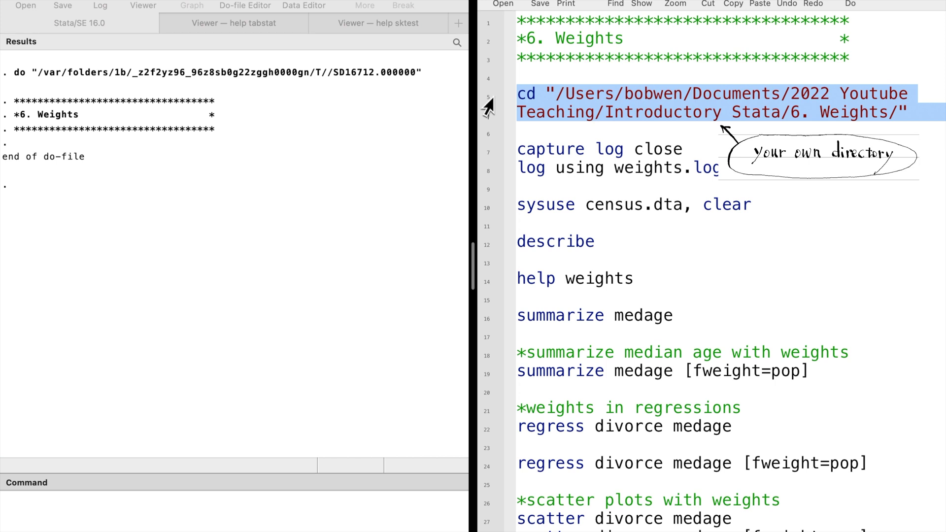
key(super+shift+d)
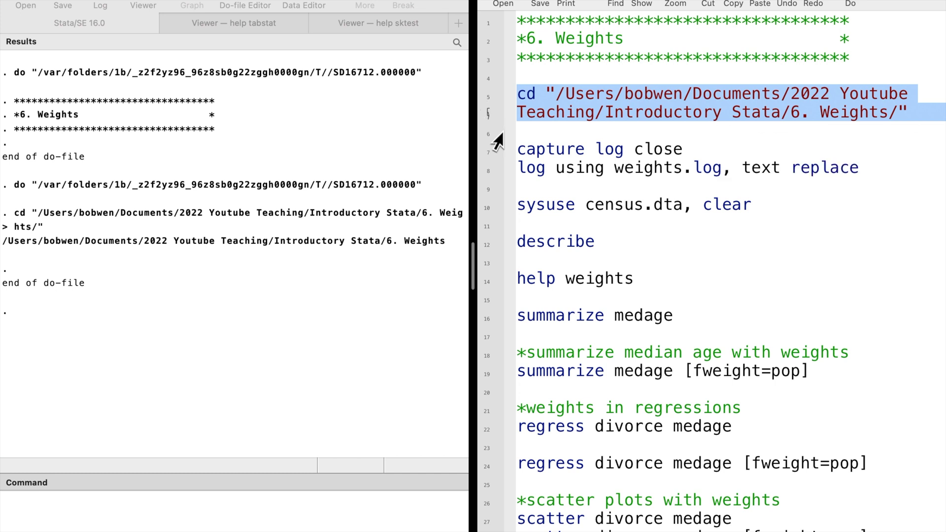
- Close any old log, start weights.log and load census.dta
click(488, 152)
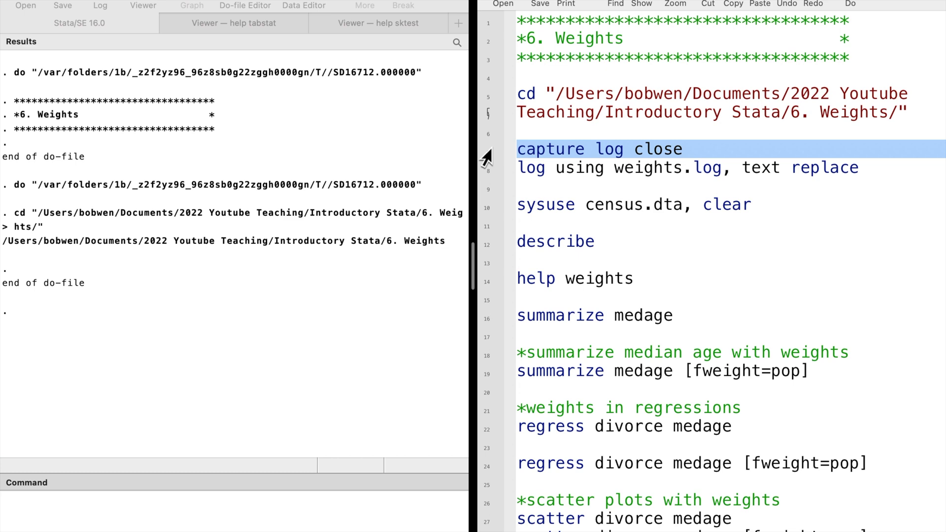
drag(487, 157, 487, 179)
key(super+shift+d)
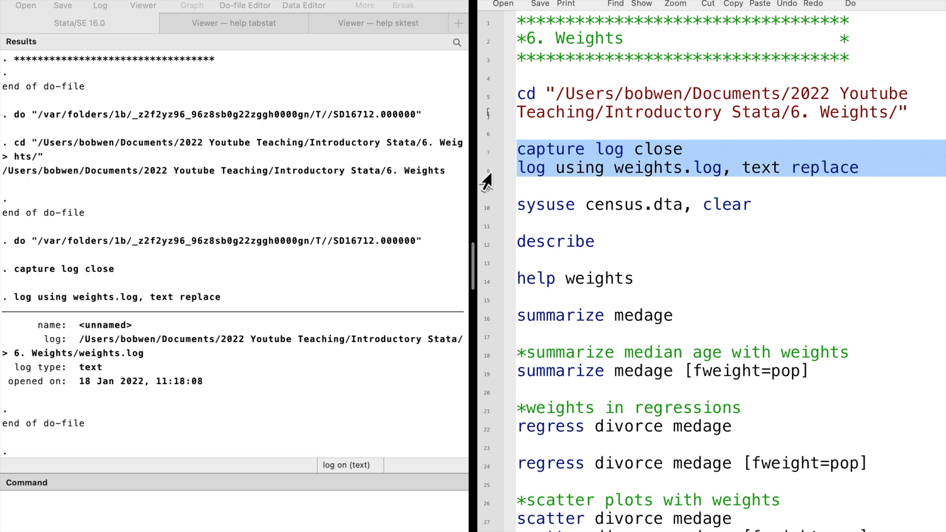
click(486, 216)
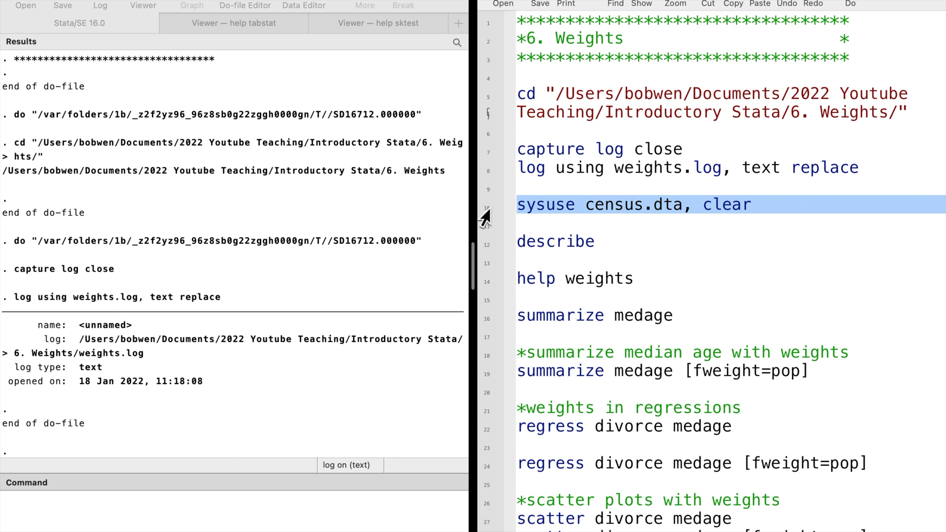
key(super+shift+d)
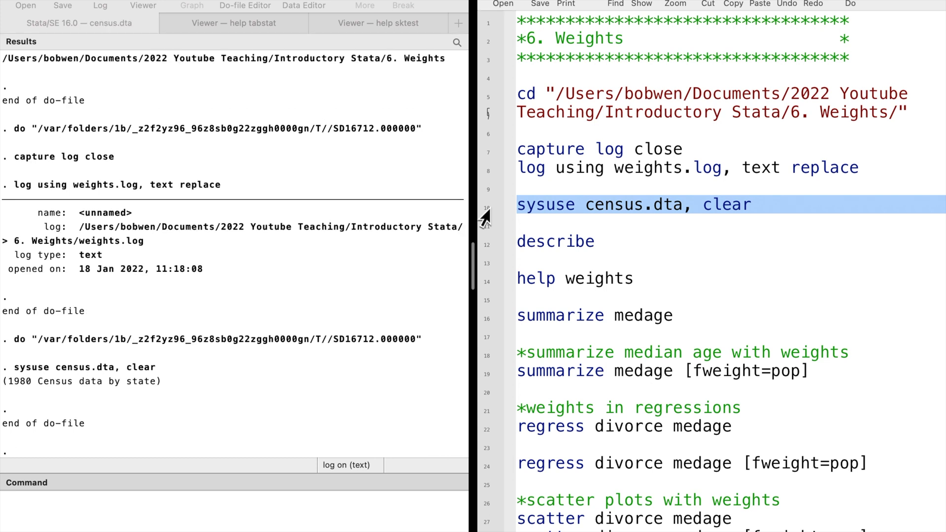
click(488, 254)
- Describe the census dataset's 13 variables, then rerun help weights
key(super+shift+d)
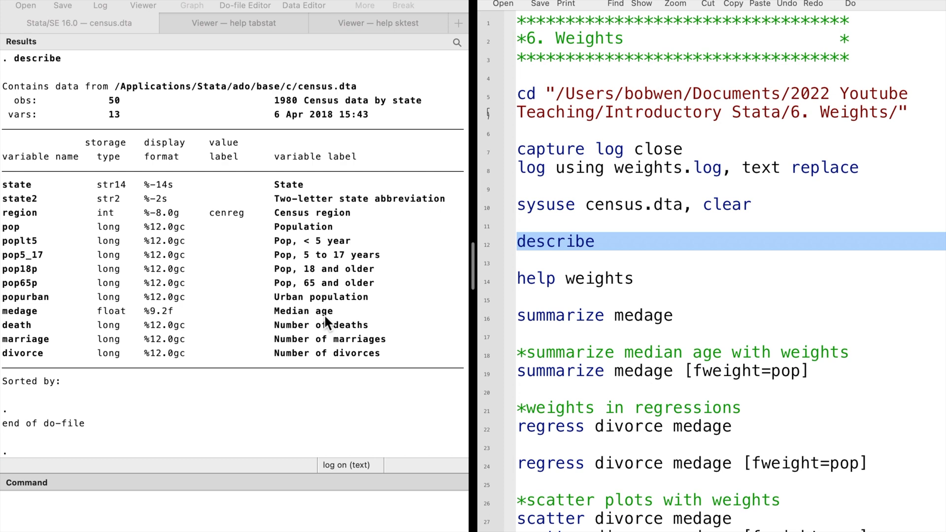
click(485, 281)
key(ctrl+d)
click(482, 340)
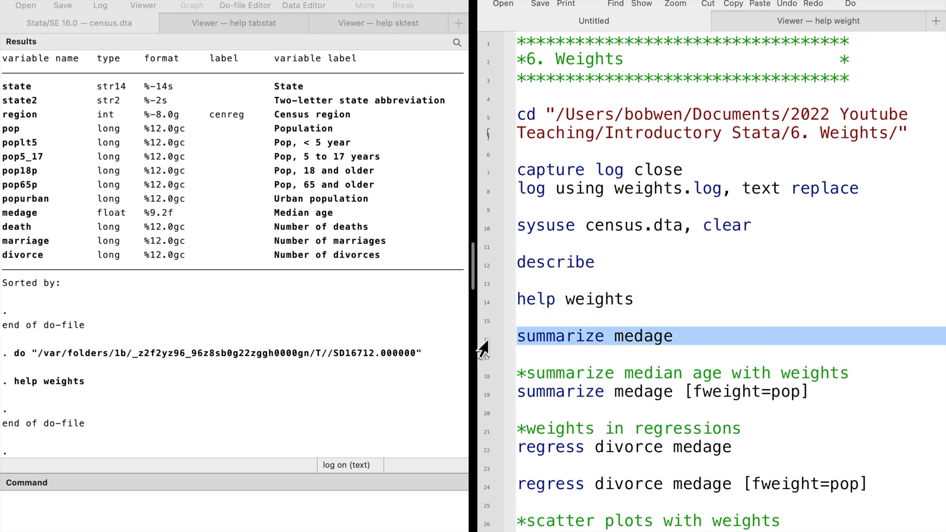
- Summarize medage unweighted across 50 states, mean 29.54
key(ctrl+d)
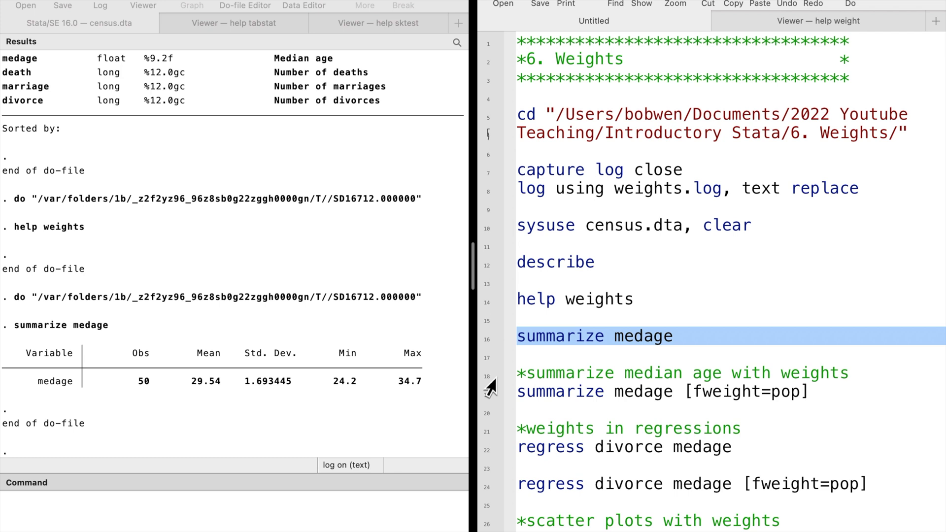
drag(491, 376, 489, 399)
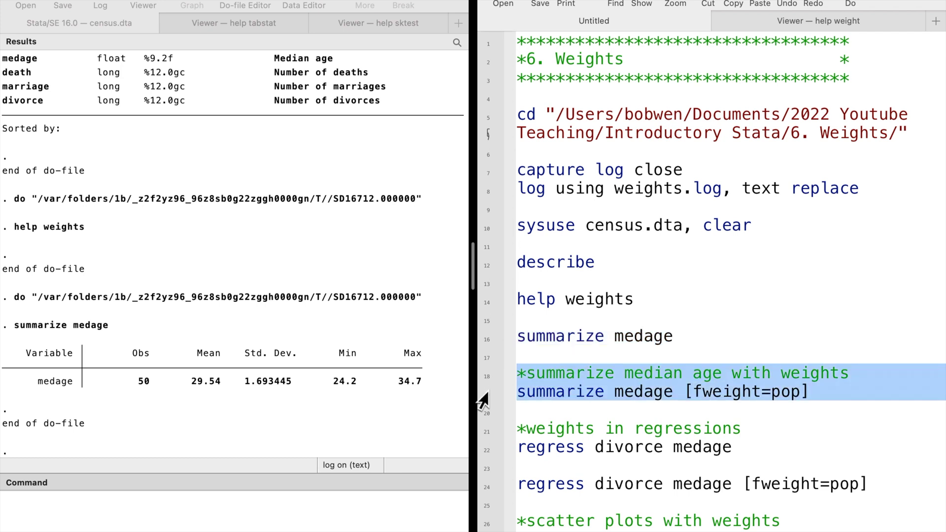
click(485, 396)
- Summarize medage with [fweight=pop], mean 30.11 over 225,907,472 people
key(super+shift+d)
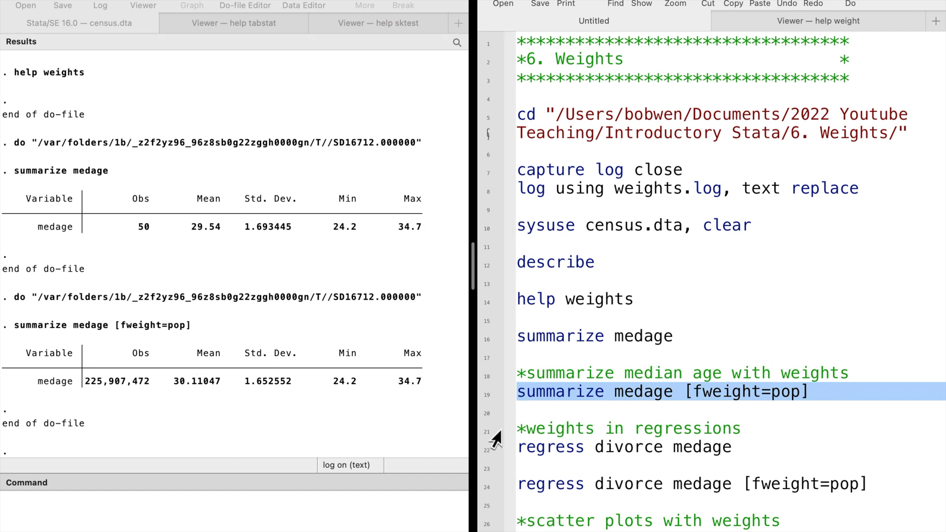
- Regress divorce on medage unweighted, coefficient 3963.831
click(590, 412)
scroll(591, 418, down, 1)
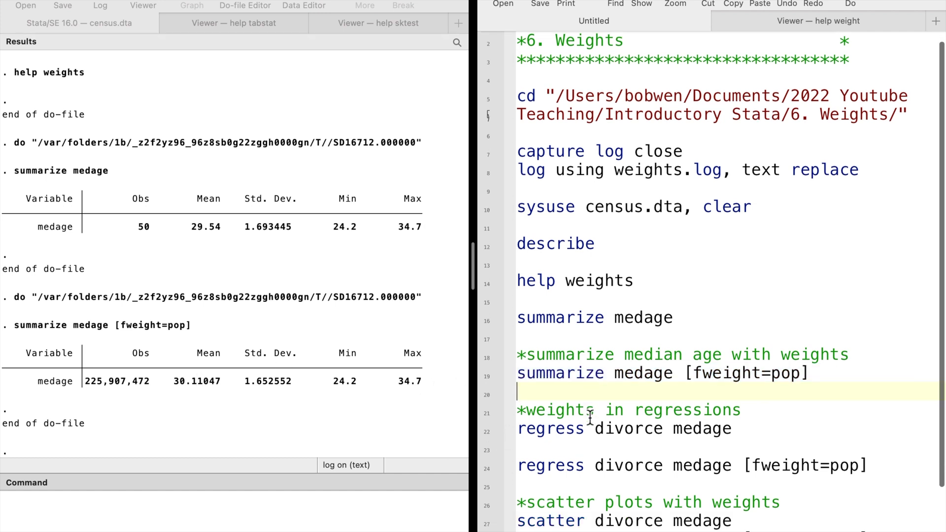
click(490, 431)
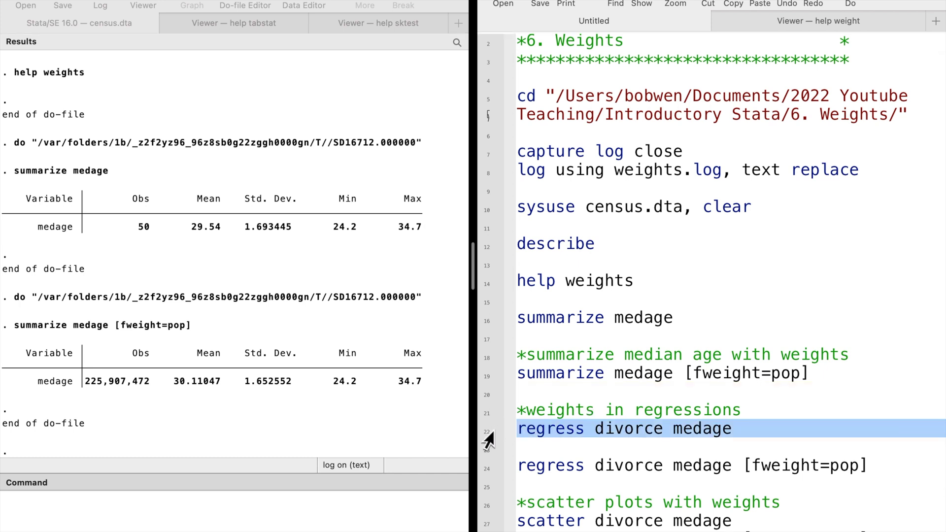
key(super+shift+d)
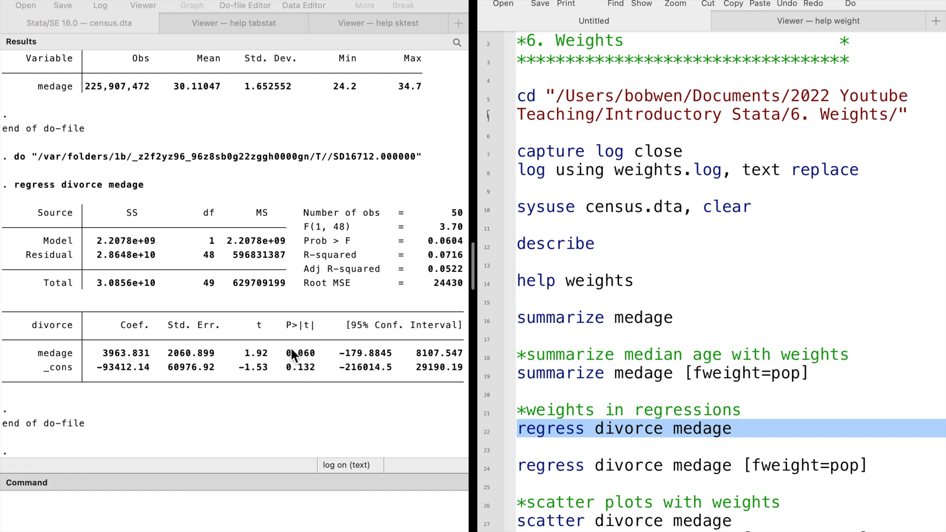
click(488, 473)
- Regress divorce on medage with [fweight=pop], coefficient 1773.091
key(super+shift+d)
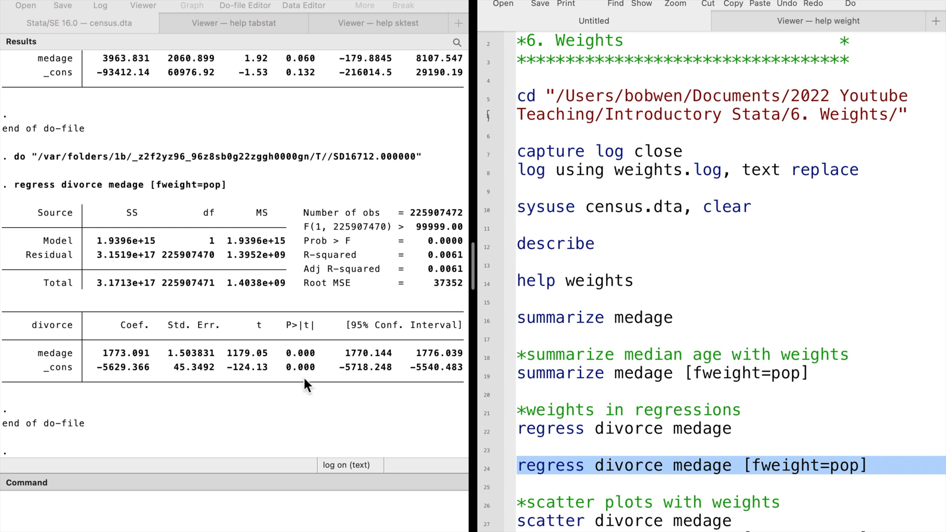
scroll(639, 463, down, 1)
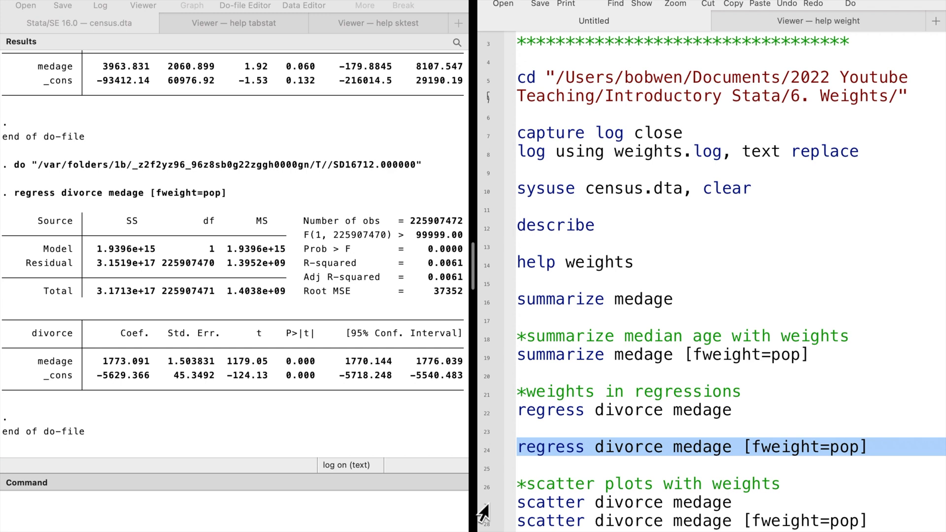
click(483, 503)
- Scatter divorce against medage plain, then with markers sized by population weight
key(ctrl+d)
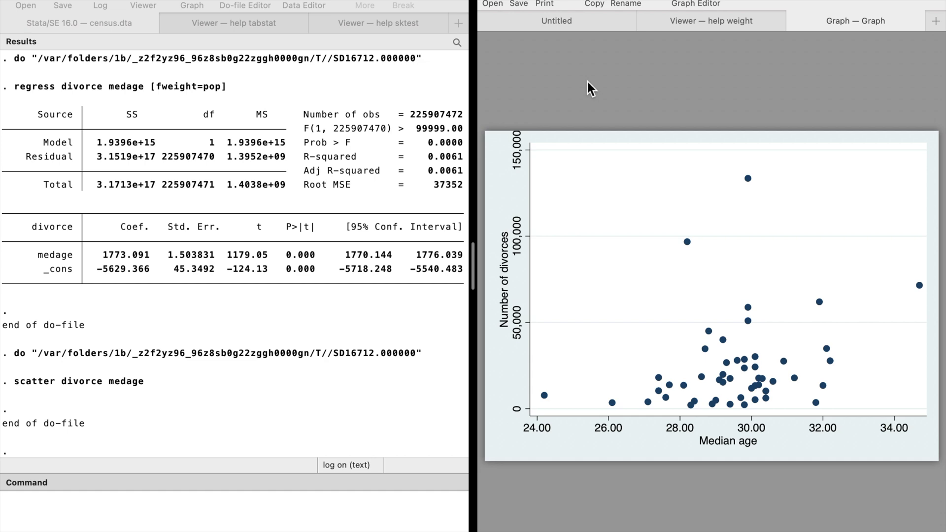
click(567, 21)
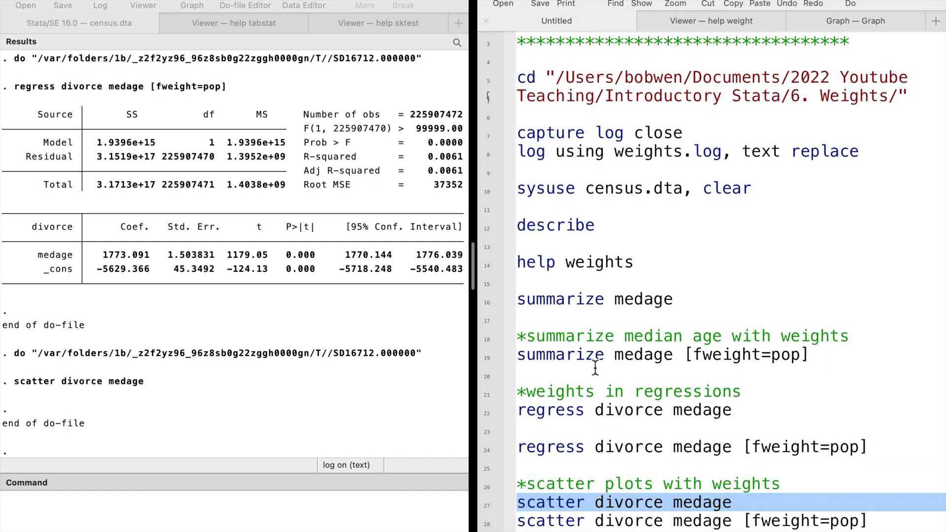
triple_click(547, 520)
key(super+shift+d)
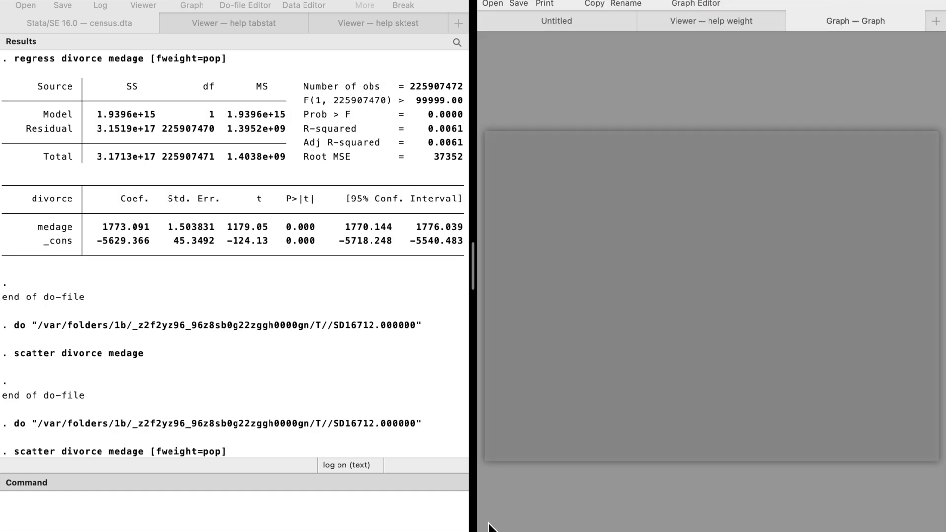